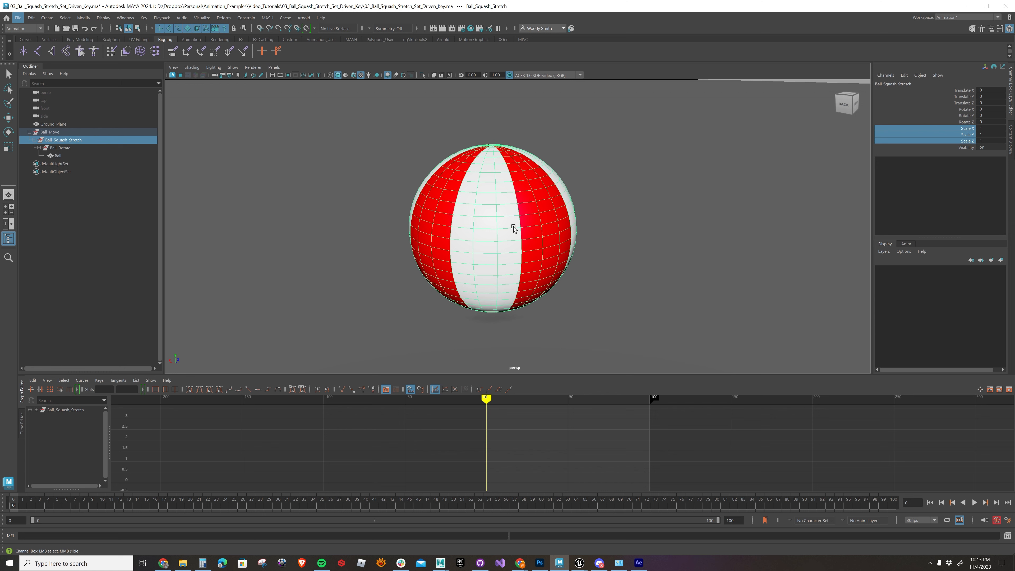
Step: Try stretching the ball to about 1.21 in Y, 0.88 in Z and 0.79 in X, and undo the scaling
{"action": "left_click", "coordinate": [967, 135]}
{"action": "left_click", "coordinate": [967, 142]}
{"action": "left_click_drag", "start_coordinate": [493, 238], "coordinate": [492, 230]}
{"action": "left_click_drag", "start_coordinate": [517, 277], "coordinate": [517, 282]}
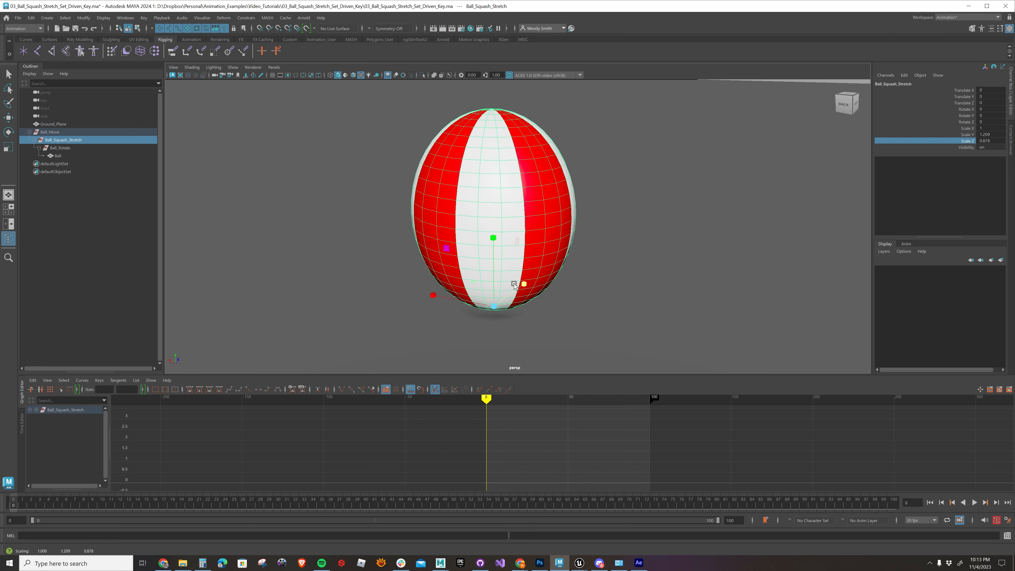
{"action": "left_click_drag", "start_coordinate": [432, 294], "coordinate": [446, 300]}
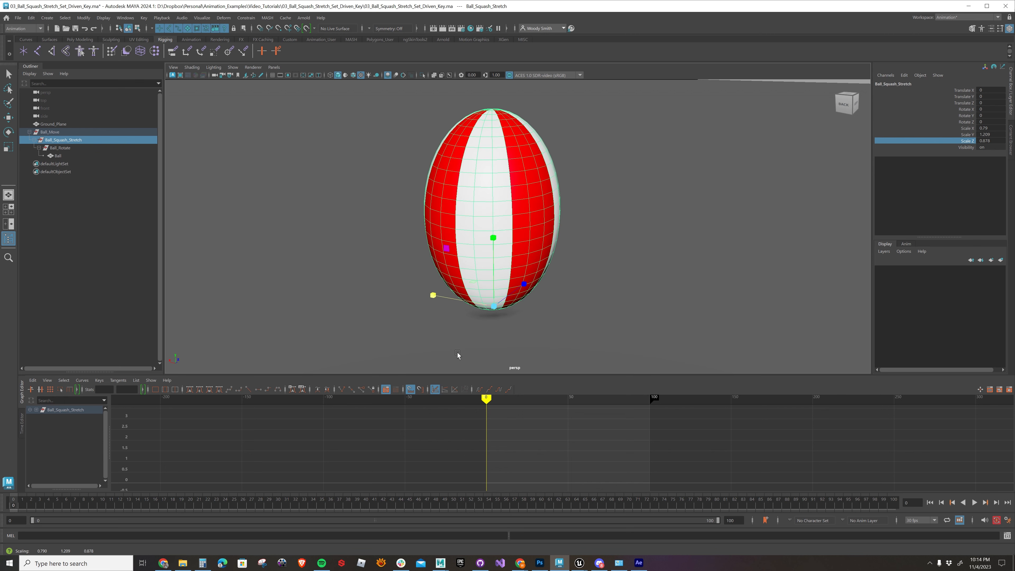
{"action": "key", "text": "ctrl+z"}
{"action": "key", "text": "ctrl+z"}
{"action": "key", "text": "ctrl+z"}
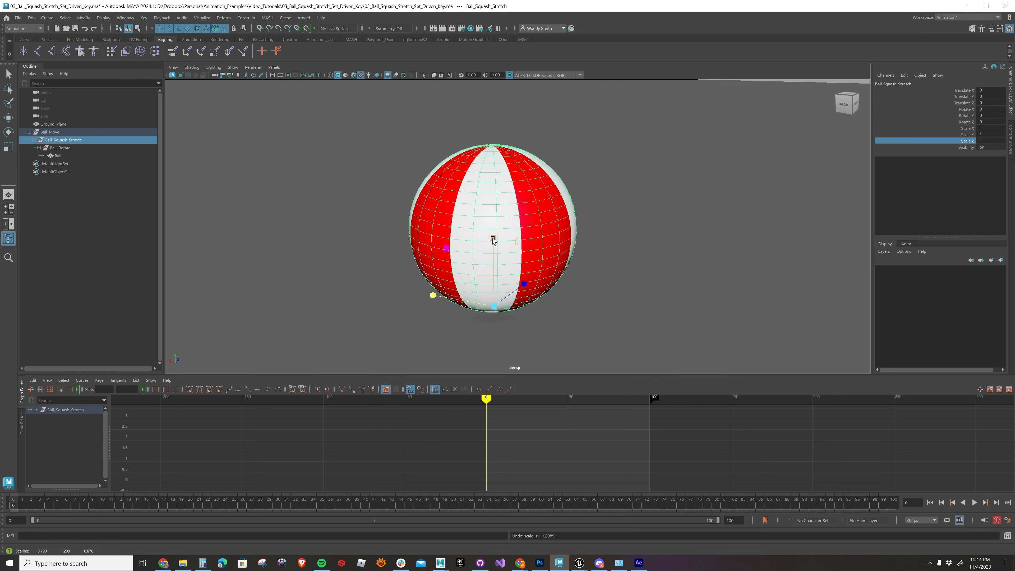
Step: Try squashing the ball to about 0.74 in Y, 1.2 in X and 1.25 in Z, and undo the scaling
{"action": "left_click_drag", "start_coordinate": [493, 239], "coordinate": [527, 286]}
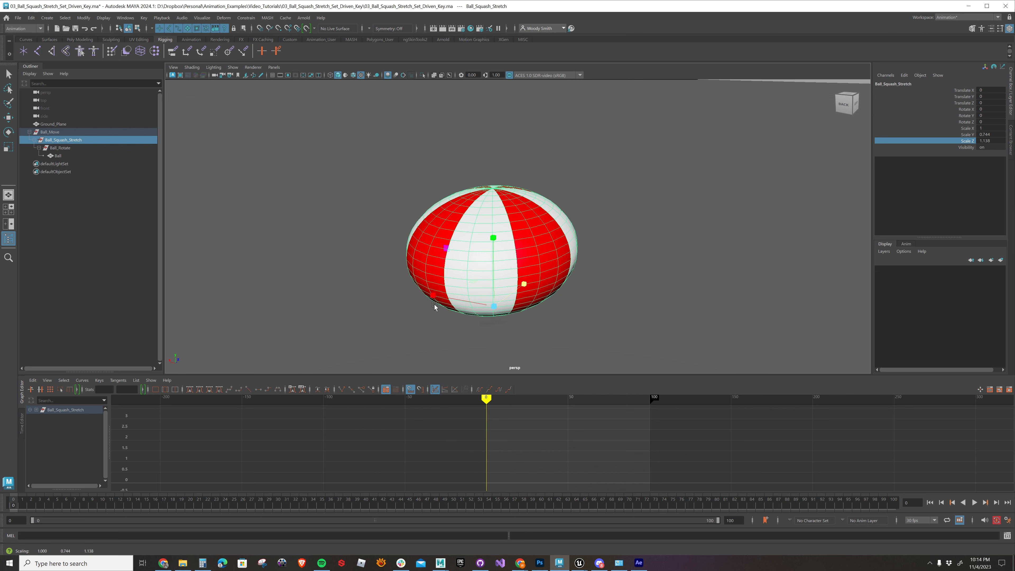
{"action": "left_click_drag", "start_coordinate": [434, 300], "coordinate": [416, 294]}
{"action": "left_click_drag", "start_coordinate": [524, 281], "coordinate": [528, 283]}
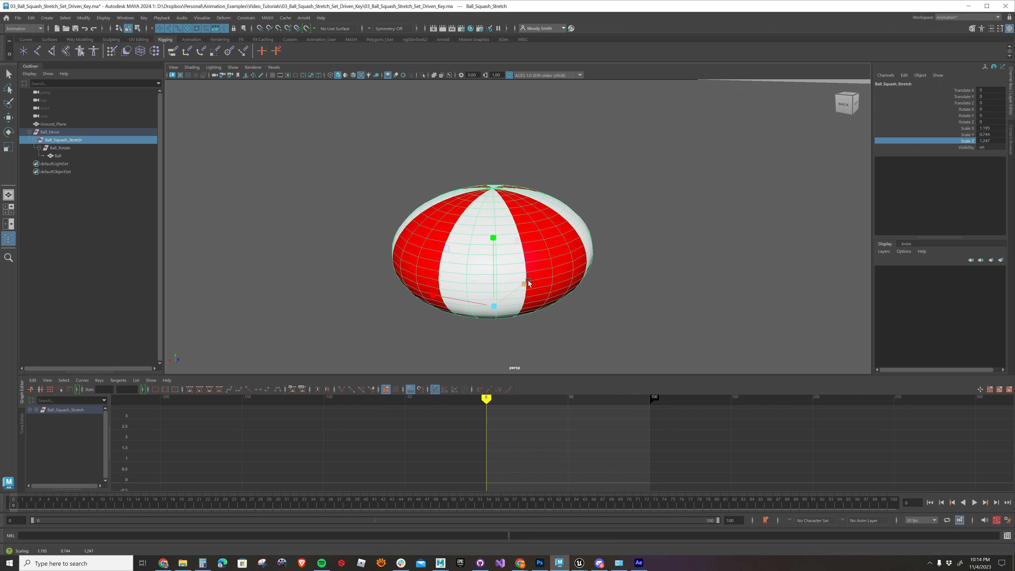
{"action": "key", "text": "ctrl+z"}
{"action": "key", "text": "ctrl+z"}
{"action": "key", "text": "ctrl+z"}
{"action": "key", "text": "ctrl+z"}
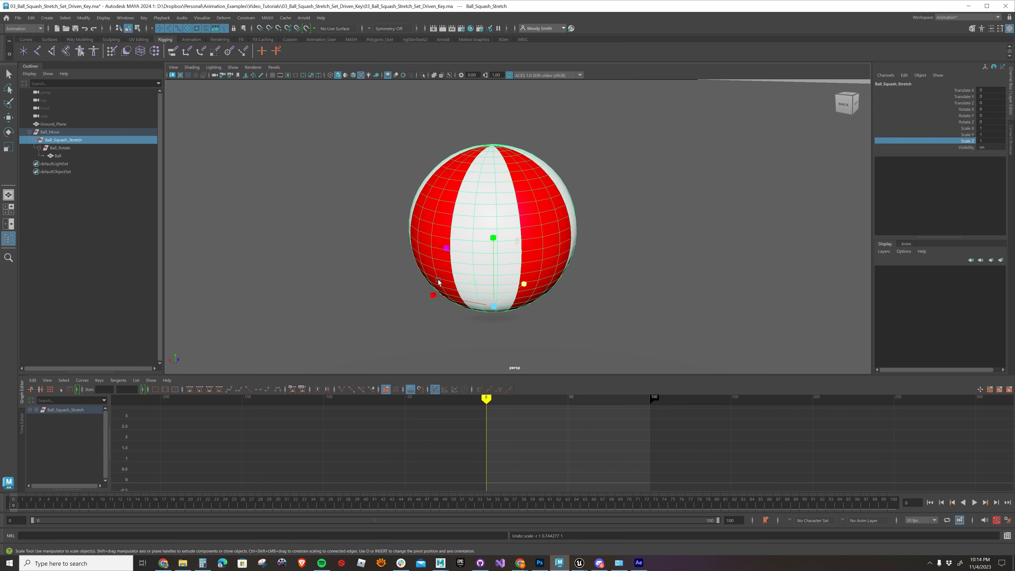
Step: Start adding a keyable float attribute named Squash_Stretch to the Ball_Squash_Stretch group
{"action": "left_click", "coordinate": [906, 76]}
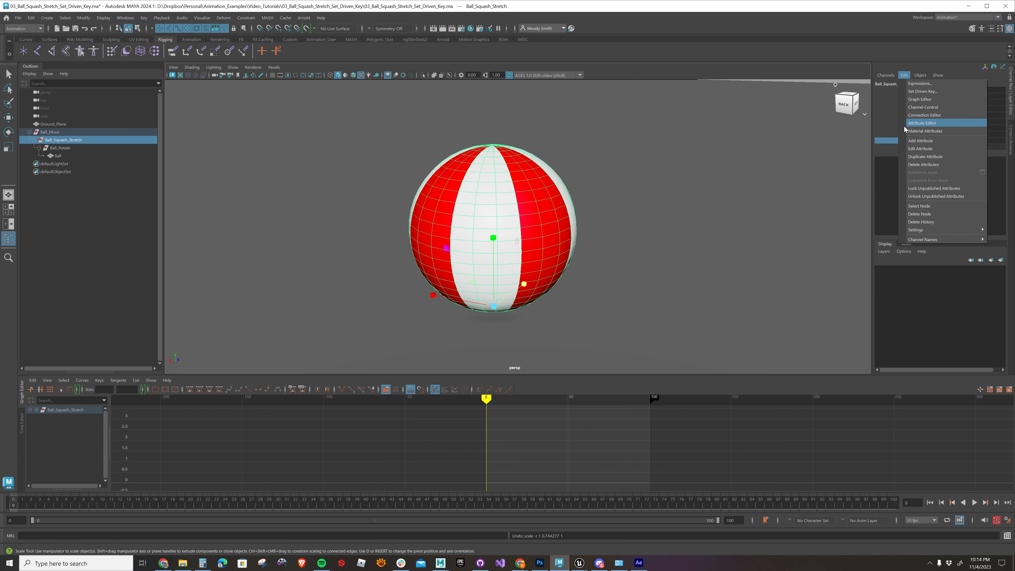
{"action": "left_click", "coordinate": [917, 141]}
{"action": "left_click_drag", "start_coordinate": [447, 181], "coordinate": [586, 133]}
{"action": "left_click", "coordinate": [629, 160]}
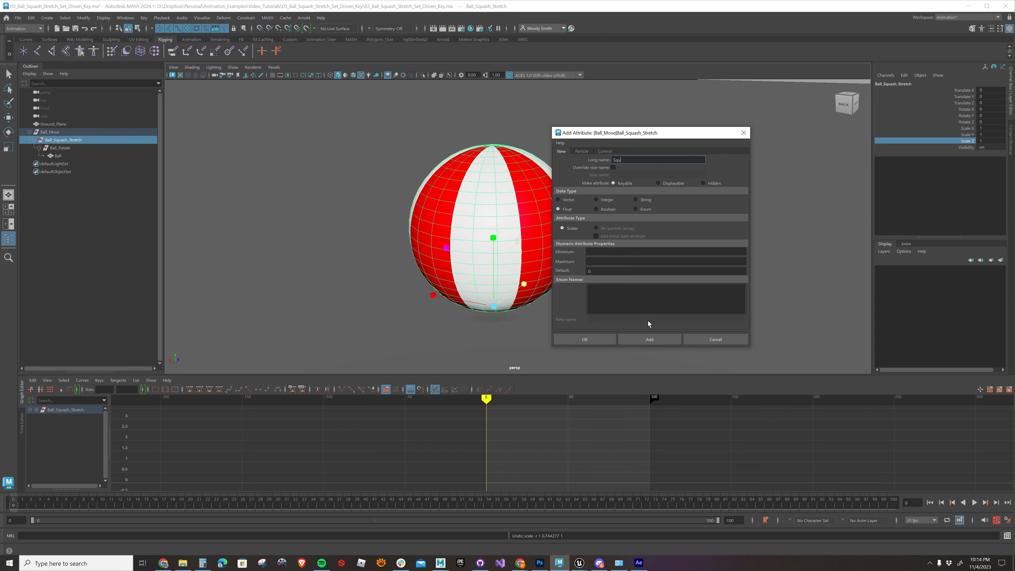
{"action": "type", "text": "Squash_Stretch"}
Step: Give the new attribute a minimum of -10, a maximum of 10 and a default of 0, and create it
{"action": "left_click", "coordinate": [604, 251]}
{"action": "type", "text": "-10"}
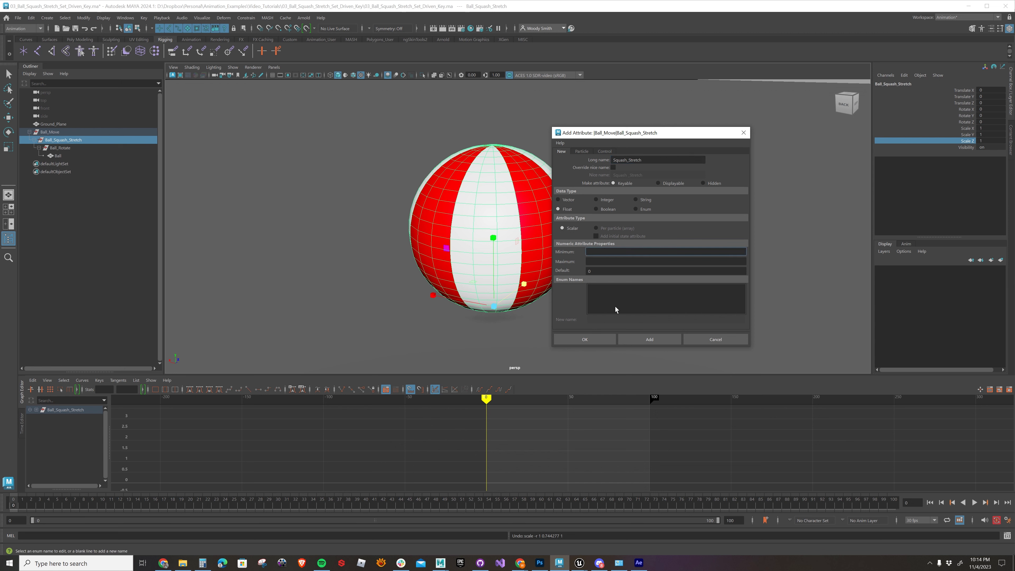
{"action": "key", "text": "Tab"}
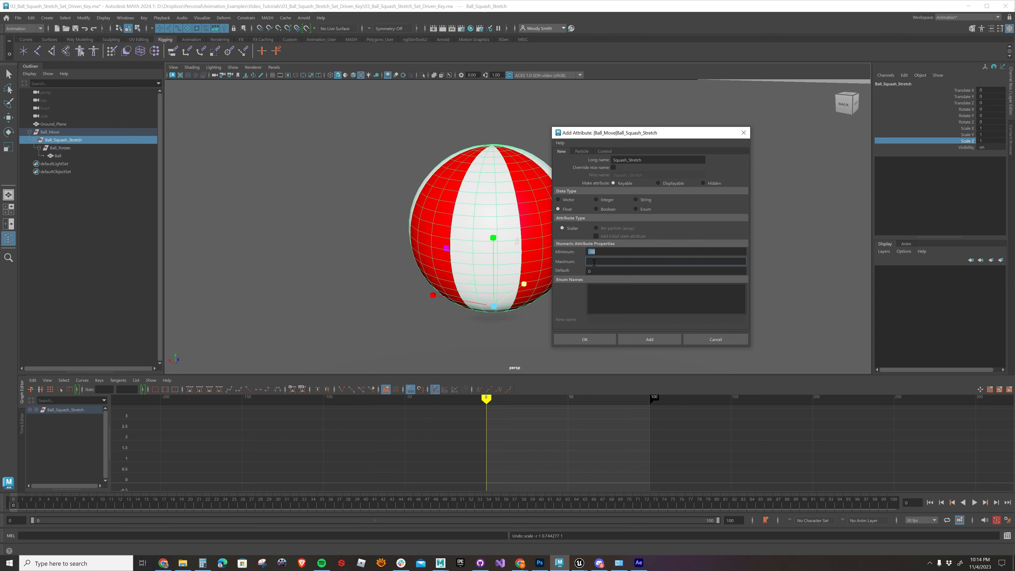
{"action": "type", "text": "10"}
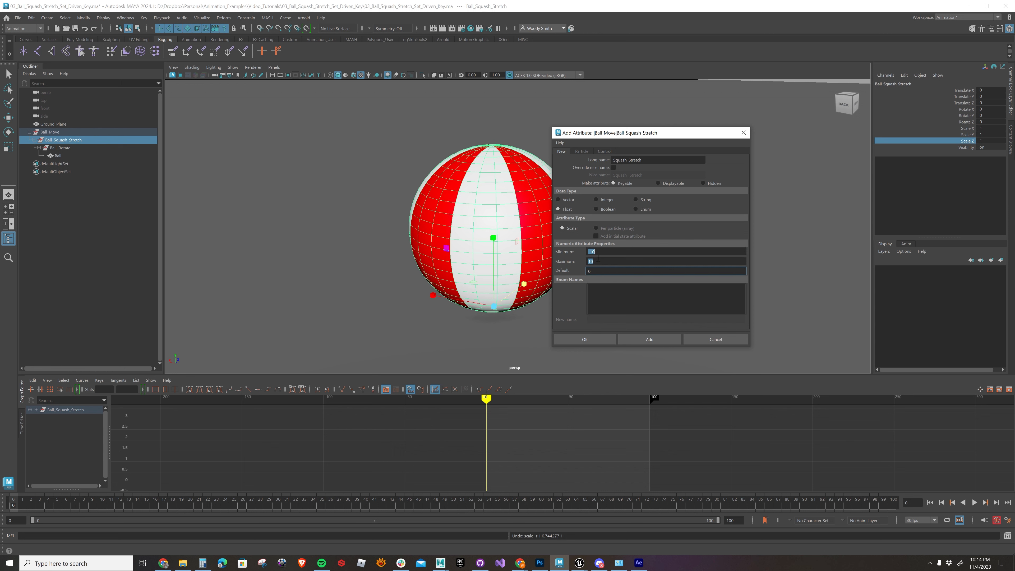
{"action": "left_click", "coordinate": [596, 269]}
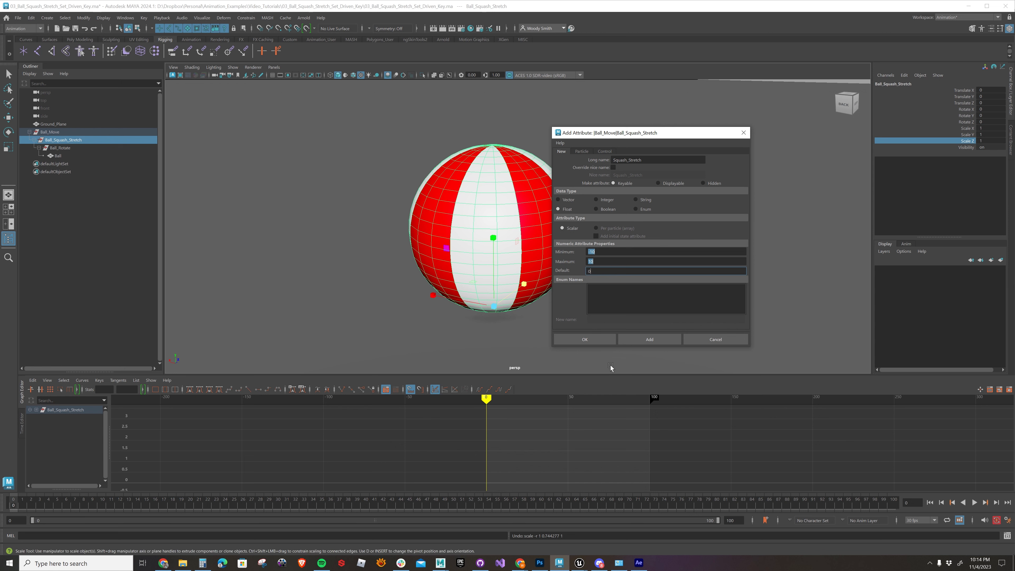
{"action": "left_click", "coordinate": [585, 340]}
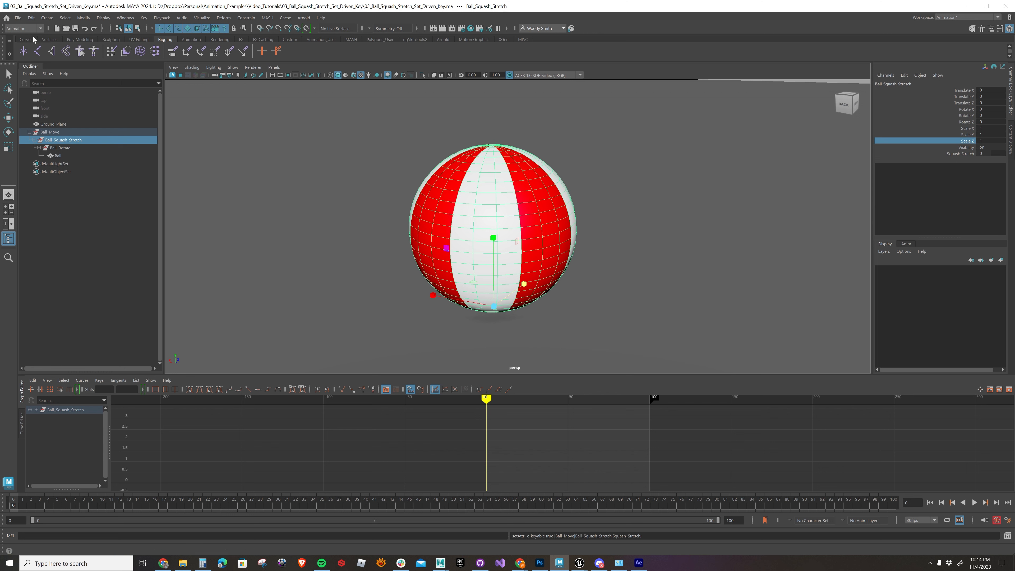
Step: Switch to the Animation menu set and open the Set Driven Key window for Ball_Squash_Stretch
{"action": "left_click", "coordinate": [29, 27]}
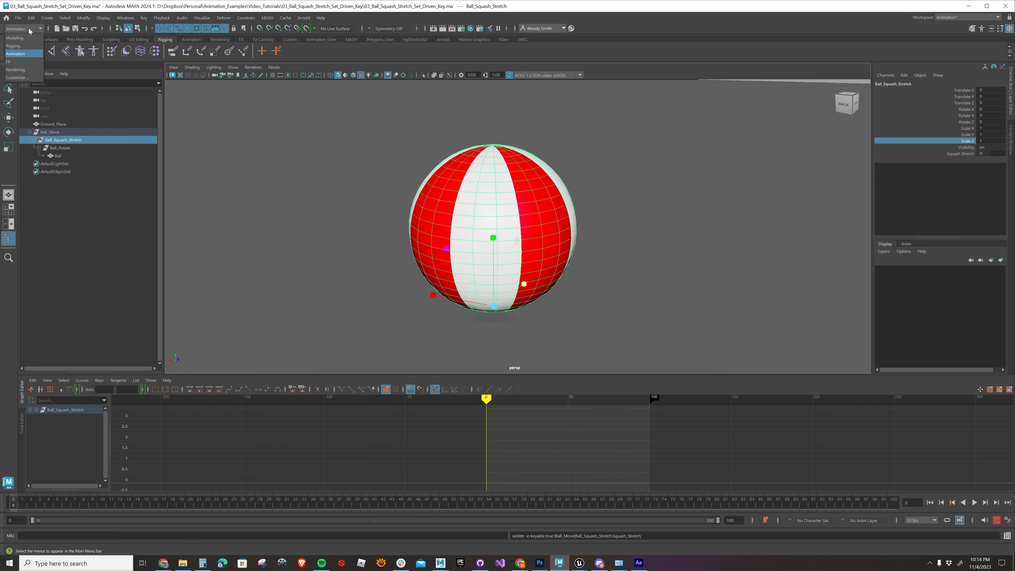
{"action": "left_click", "coordinate": [31, 54]}
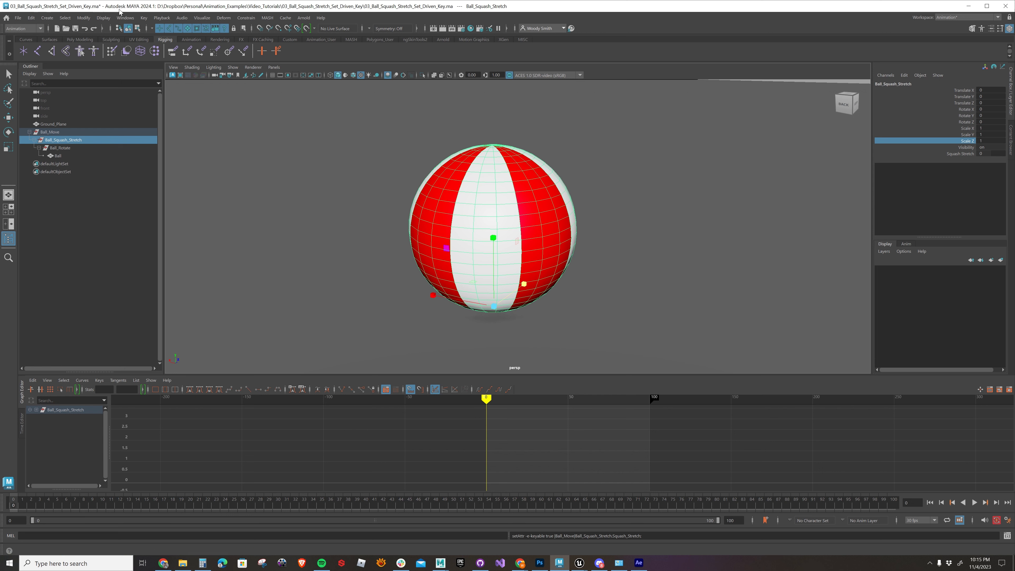
{"action": "left_click", "coordinate": [144, 18]}
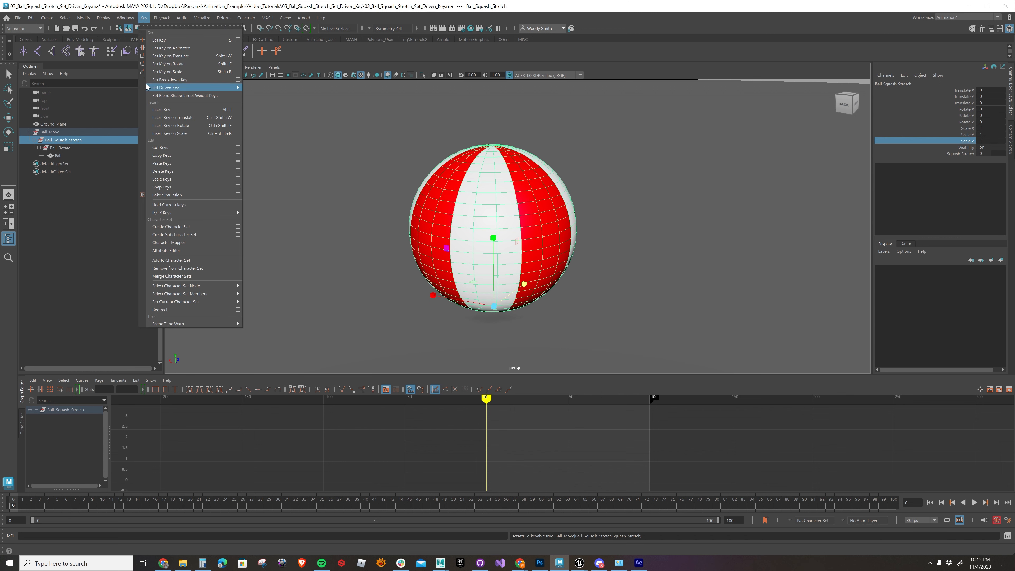
{"action": "mouse_move", "coordinate": [146, 86]}
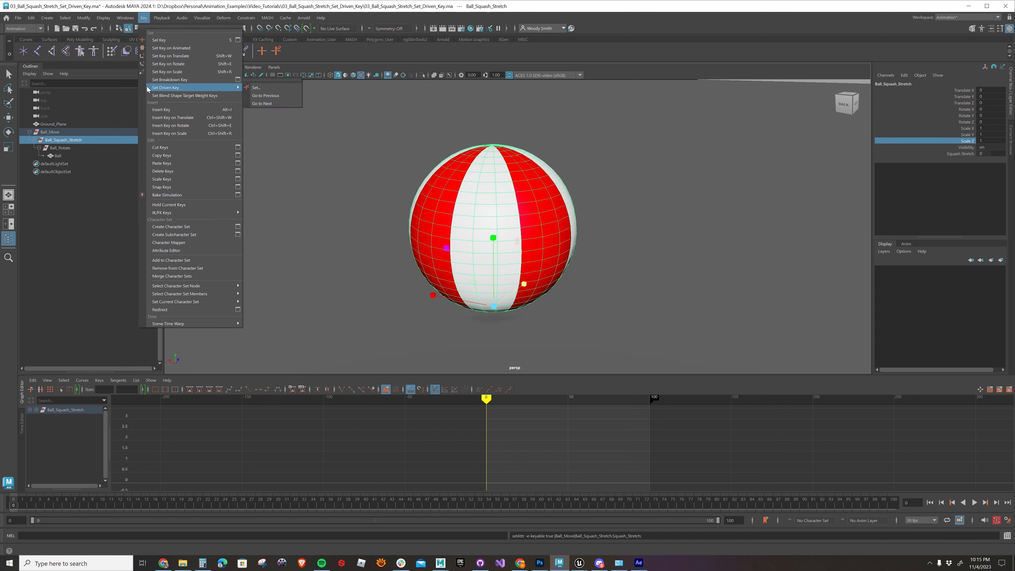
{"action": "left_click", "coordinate": [254, 87]}
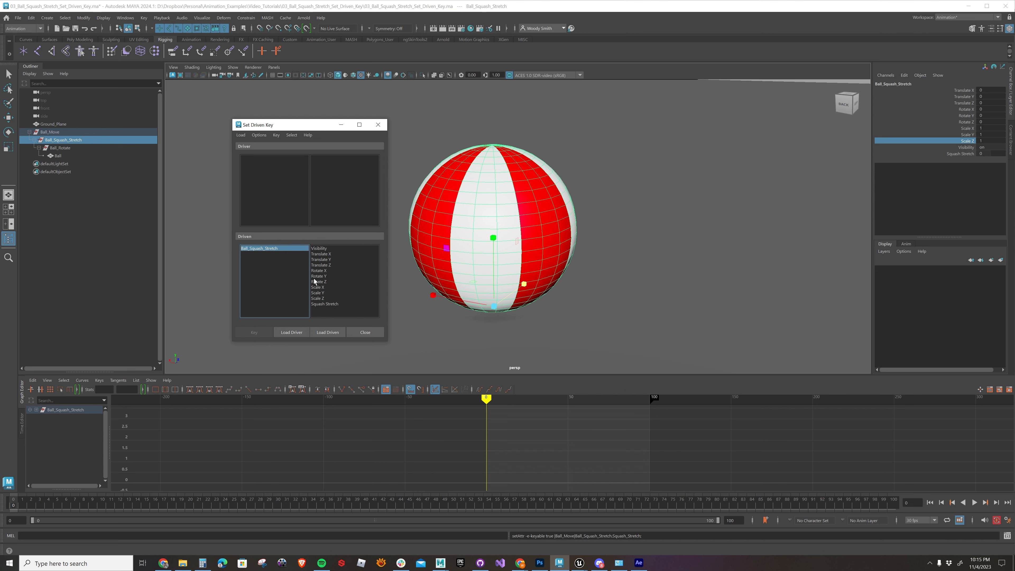
Step: Load Ball_Squash_Stretch as driver and key its Scale X, Y and Z to Squash Stretch in the neutral pose
{"action": "left_click", "coordinate": [291, 332]}
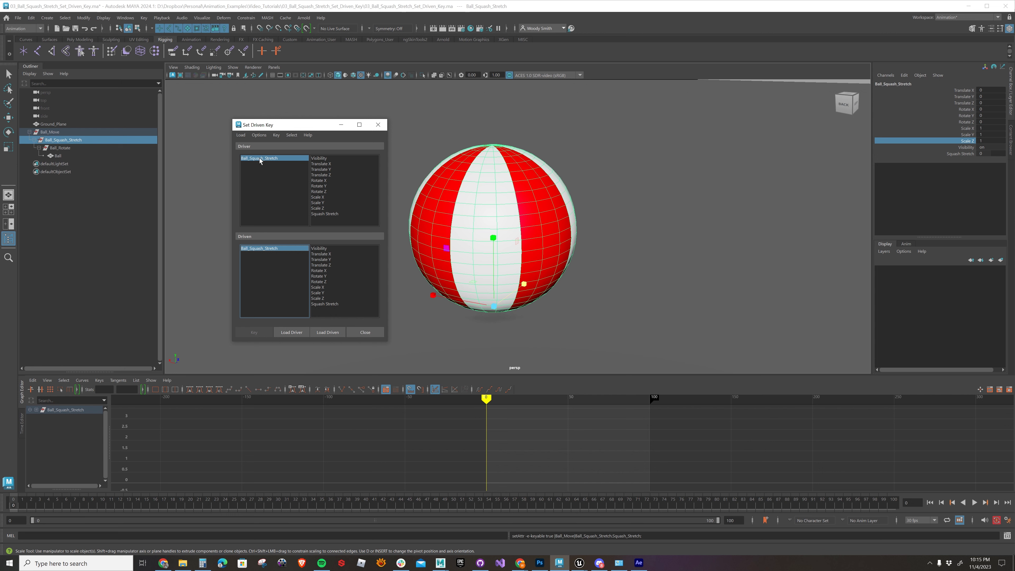
{"action": "left_click", "coordinate": [330, 214]}
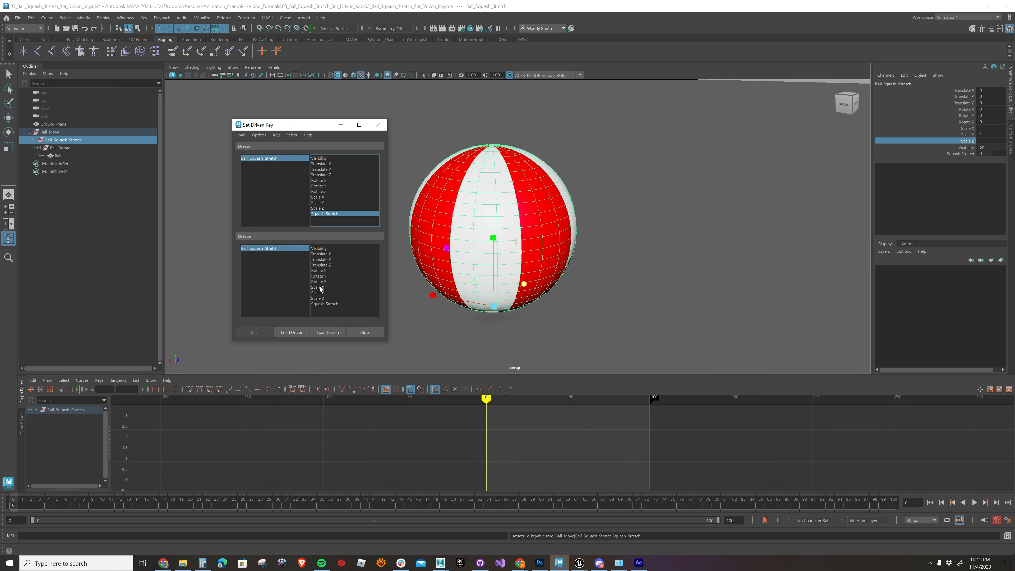
{"action": "left_click_drag", "start_coordinate": [319, 289], "coordinate": [320, 299]}
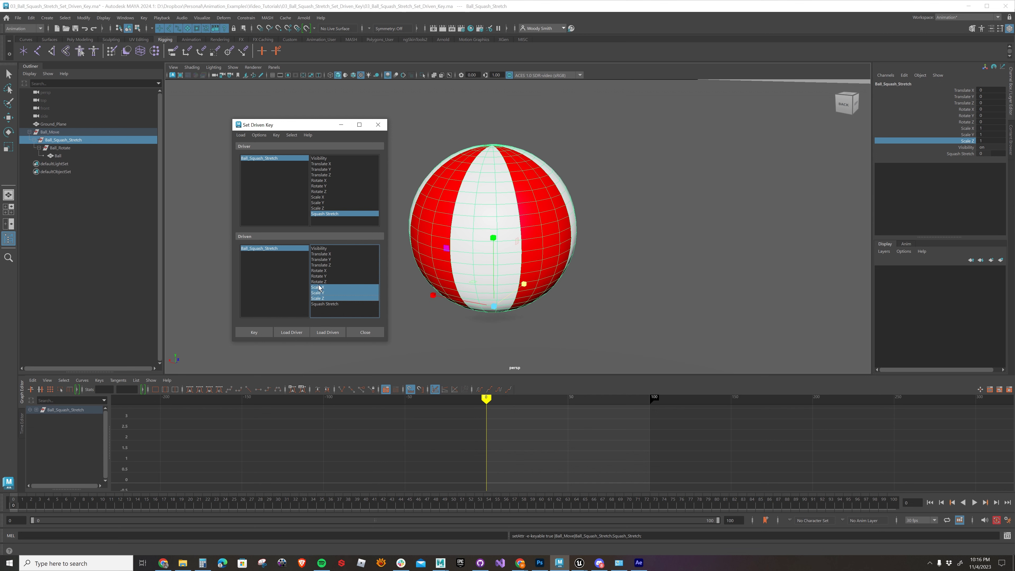
{"action": "left_click", "coordinate": [251, 333]}
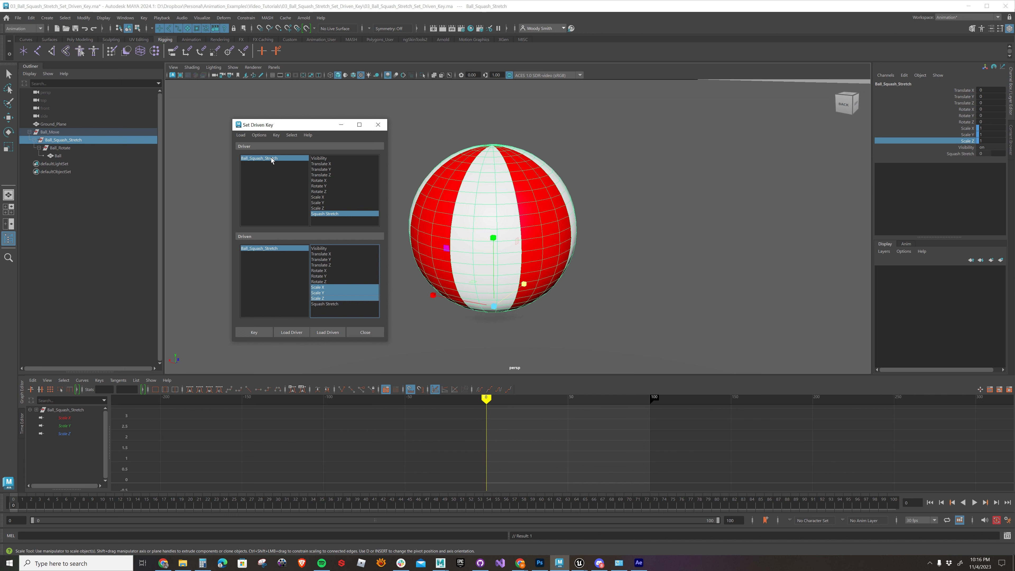
Step: Set the Squash Stretch attribute to -10 and Scale Y to 0.3 for the squashed pose
{"action": "left_click", "coordinate": [986, 153]}
{"action": "type", "text": "-10"}
{"action": "key", "text": "Return"}
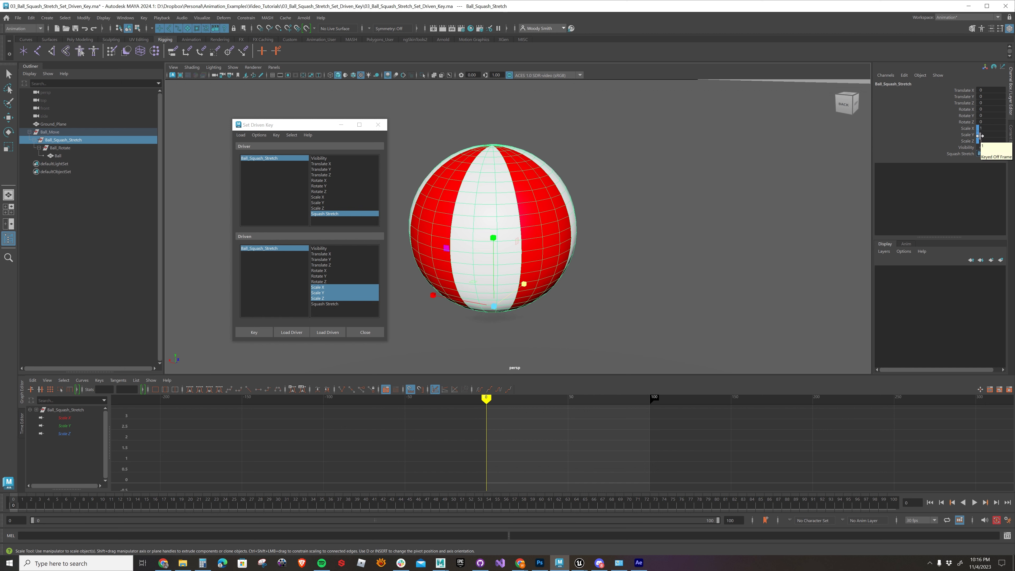
{"action": "left_click", "coordinate": [990, 134]}
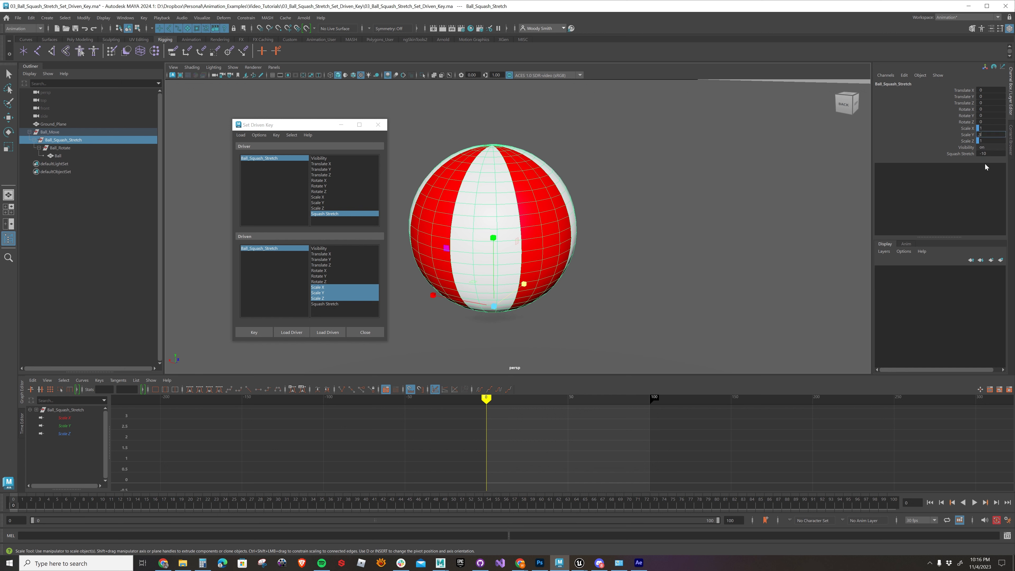
{"action": "left_click_drag", "start_coordinate": [988, 135], "coordinate": [972, 134]}
{"action": "key", "text": "Return"}
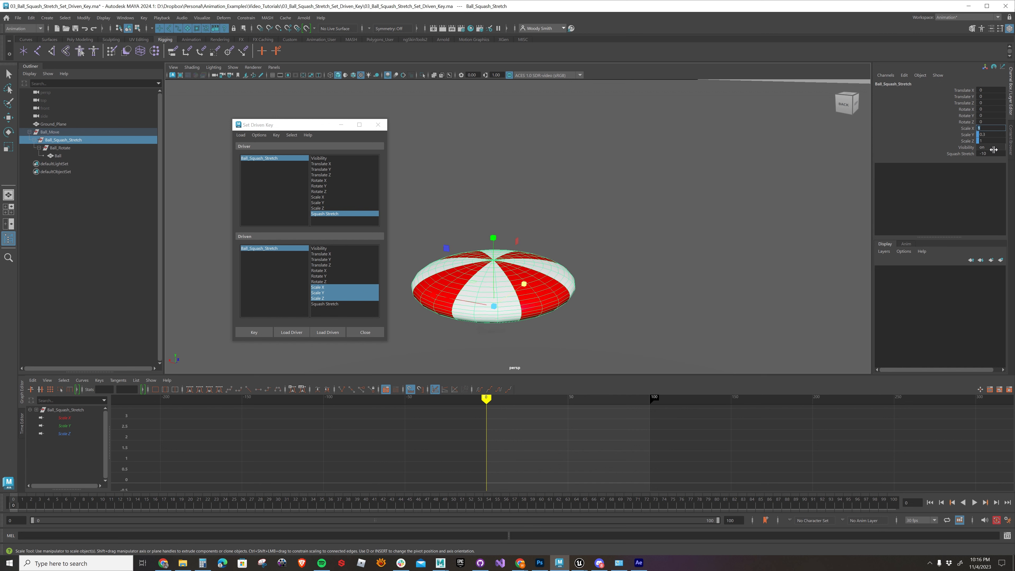
Step: Set Scale X and Scale Z to 3 and set a driven key for the squashed pose
{"action": "type", "text": "3"}
{"action": "key", "text": "Return"}
{"action": "left_click", "coordinate": [985, 141]}
{"action": "type", "text": "3"}
{"action": "key", "text": "Return"}
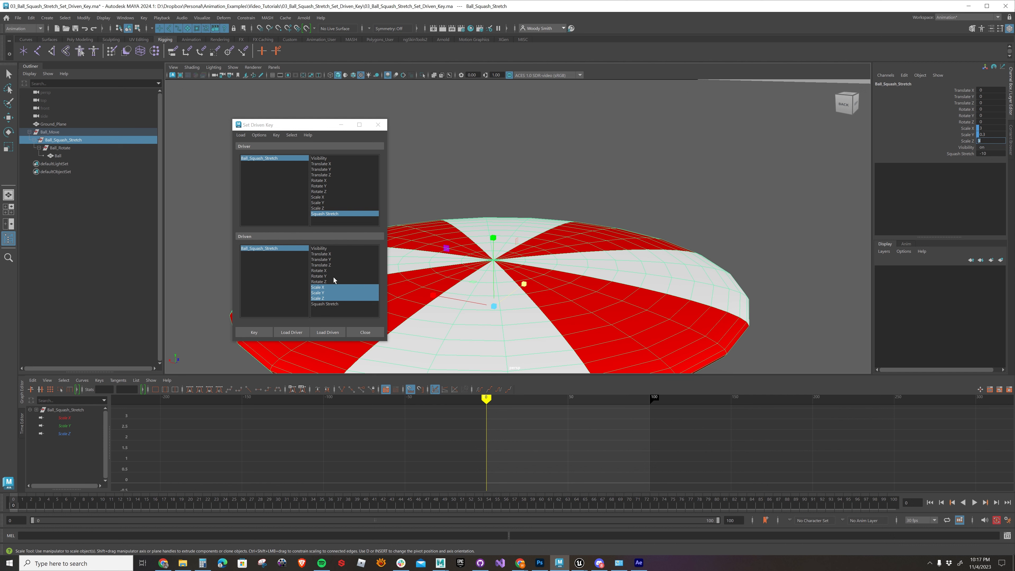
{"action": "left_click", "coordinate": [254, 332]}
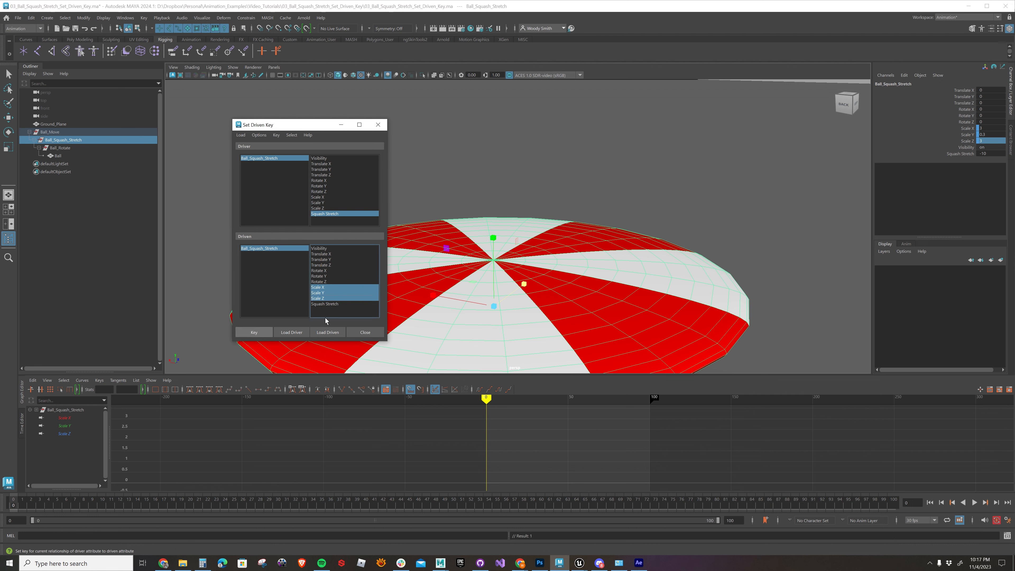
Step: Test the squash by scrubbing Squash Stretch to about -0.1, and set the attribute to 10
{"action": "left_click", "coordinate": [955, 155]}
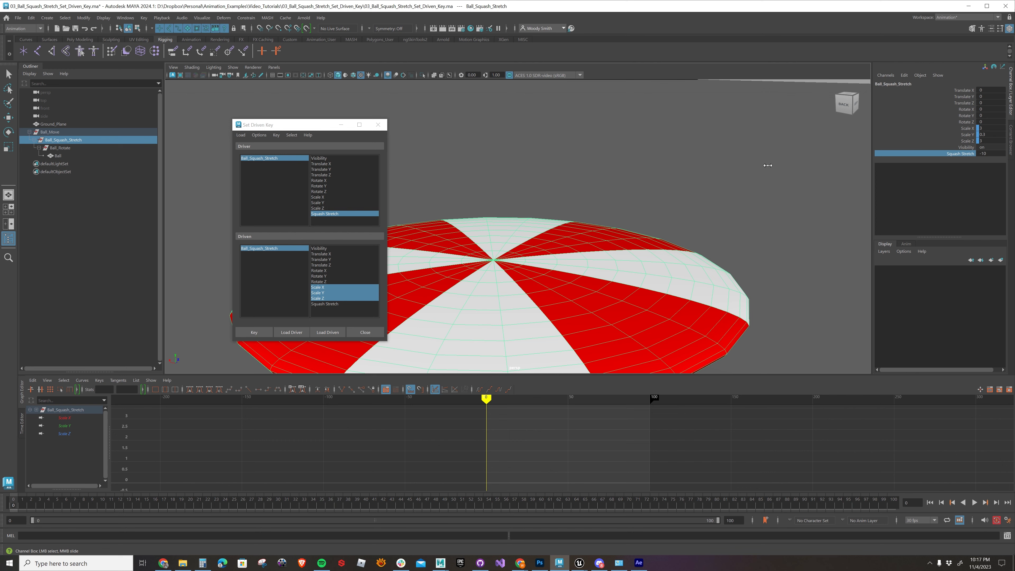
{"action": "middle_click_drag", "start_coordinate": [748, 165], "coordinate": [793, 165]}
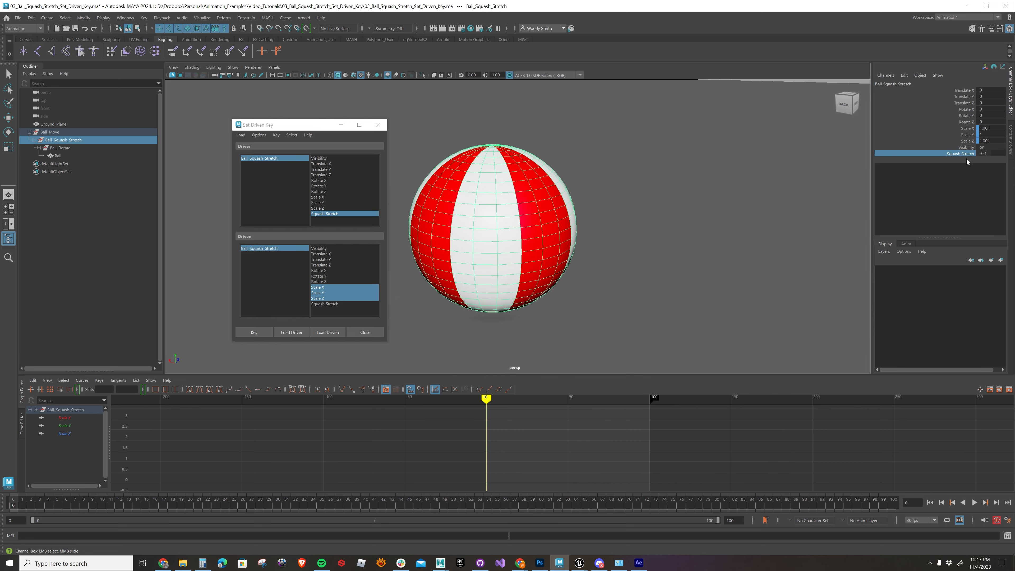
{"action": "double_click", "coordinate": [985, 153]}
{"action": "type", "text": "0"}
{"action": "key", "text": "Return"}
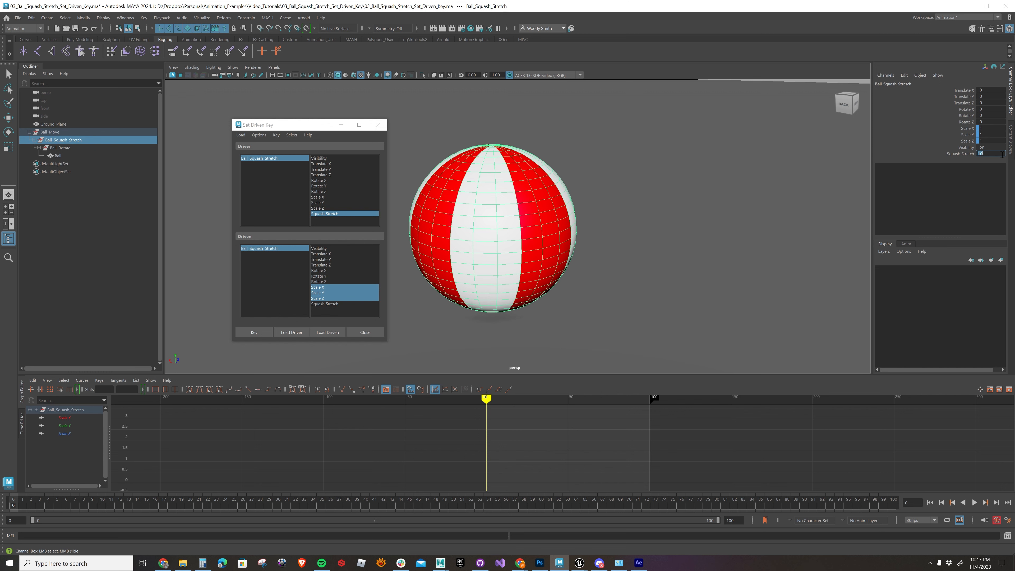
Step: Set Scale Y to 3 and Scale Z and X to 0.3, and set a driven key for the stretched pose
{"action": "left_click", "coordinate": [987, 135]}
{"action": "type", "text": "3"}
{"action": "key", "text": "Return"}
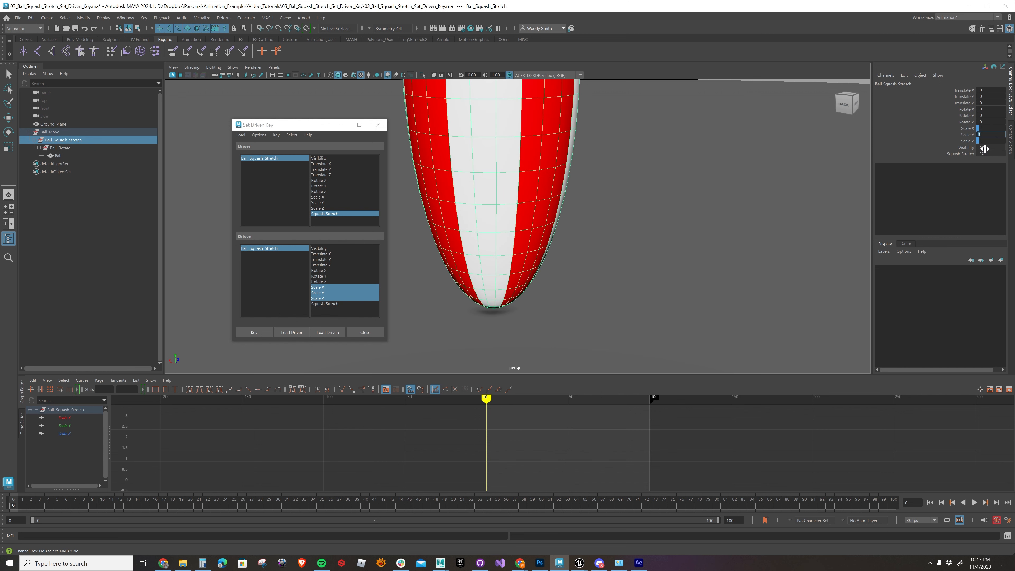
{"action": "left_click", "coordinate": [983, 141]}
{"action": "type", "text": "0.3"}
{"action": "key", "text": "Return"}
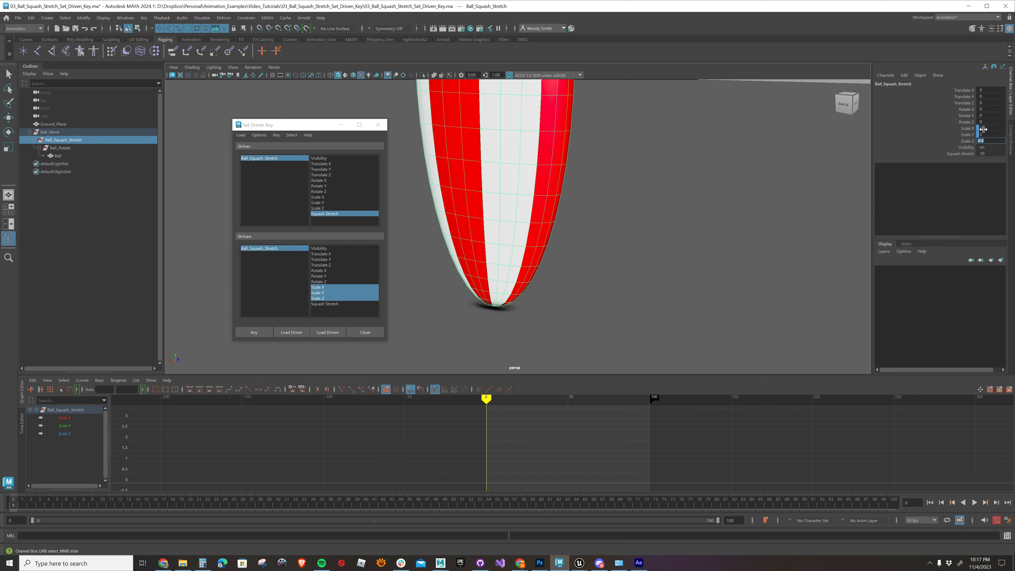
{"action": "left_click", "coordinate": [987, 128]}
{"action": "type", "text": "0.3"}
{"action": "key", "text": "Return"}
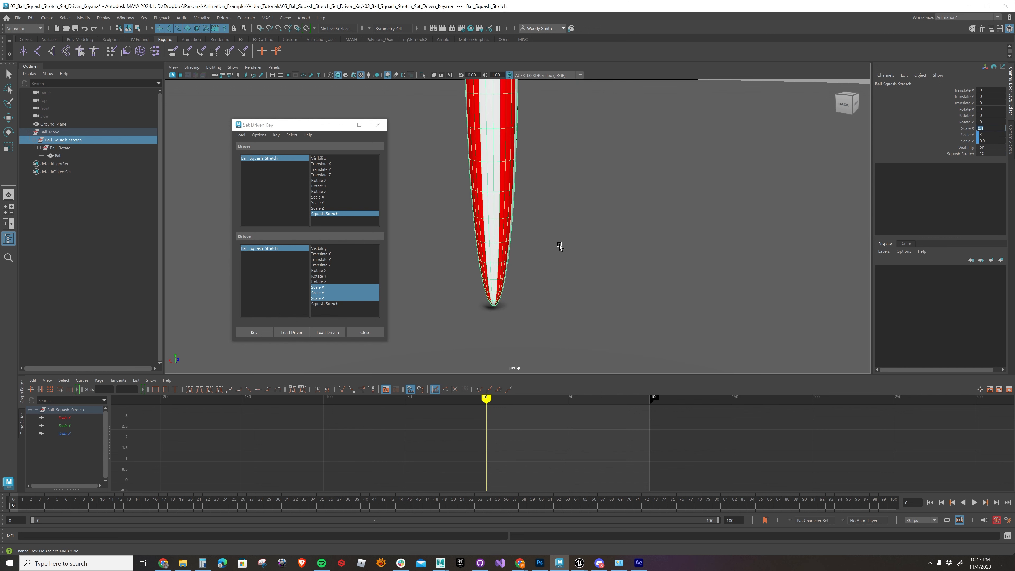
{"action": "left_click_drag", "start_coordinate": [559, 246], "coordinate": [445, 292], "text": "alt"}
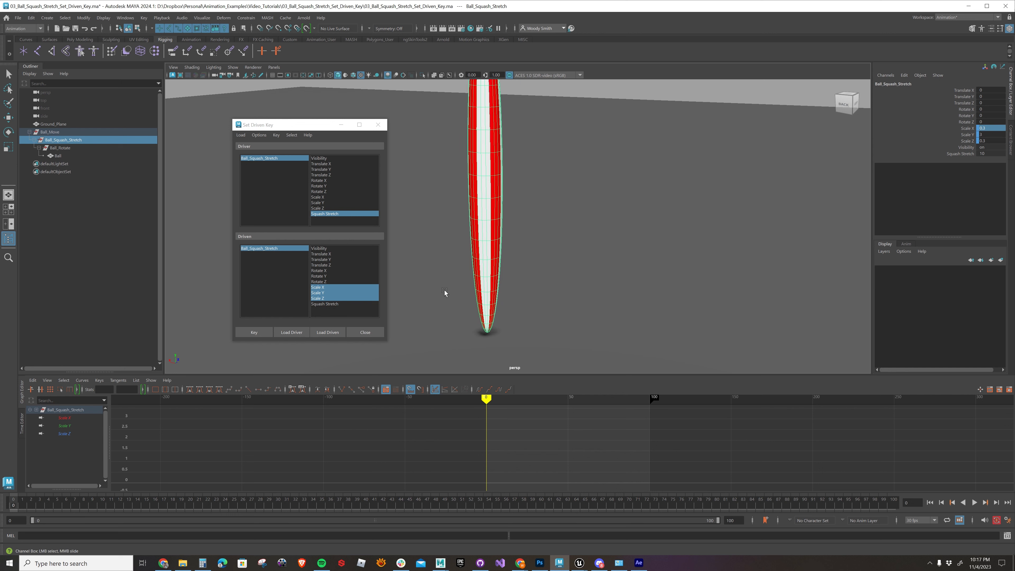
{"action": "left_click", "coordinate": [255, 333]}
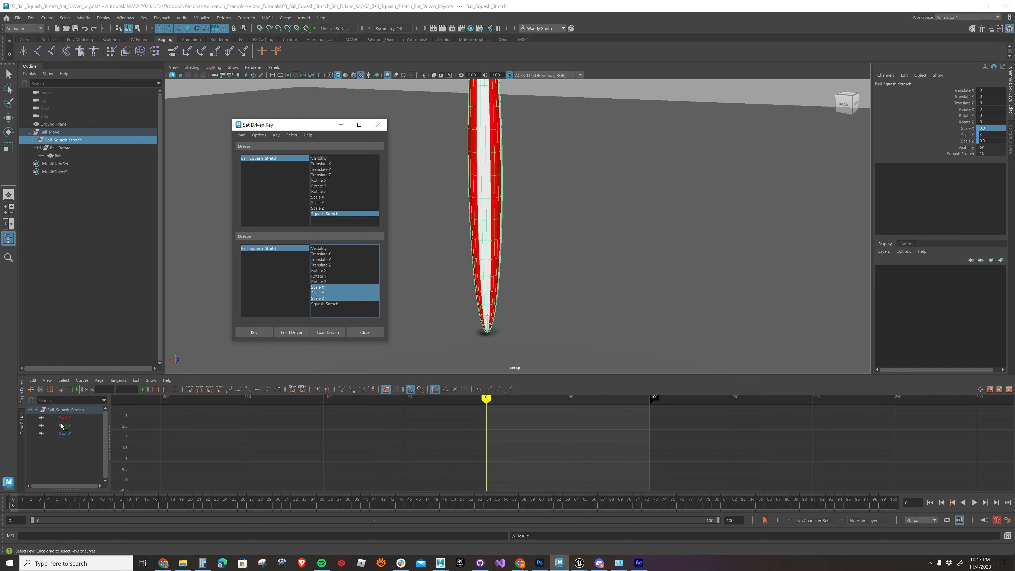
Step: Display the Scale X, Y and Z driven curves in the Graph Editor and reset Squash Stretch to 0
{"action": "left_click_drag", "start_coordinate": [64, 417], "coordinate": [66, 433]}
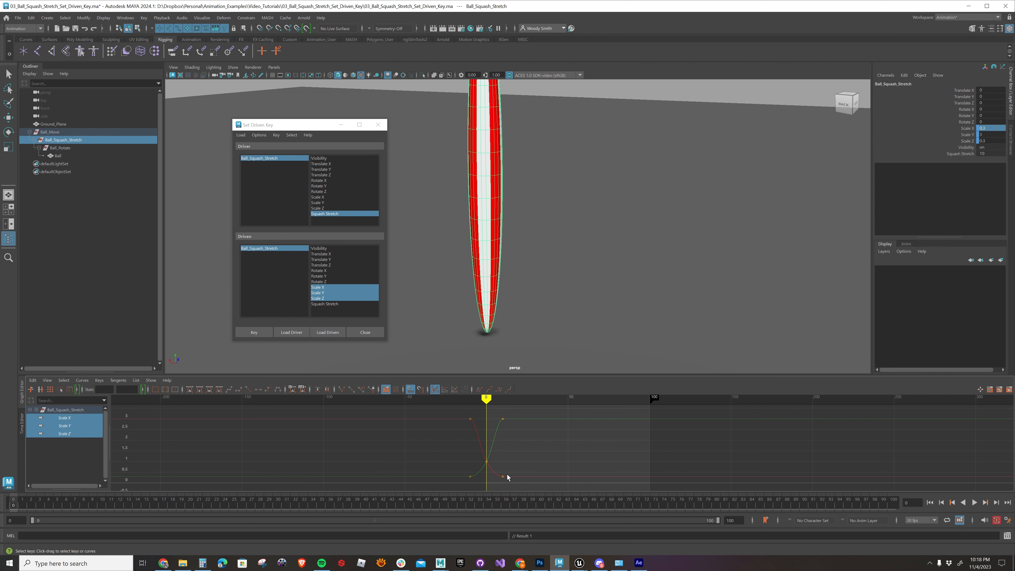
{"action": "left_click", "coordinate": [979, 154]}
{"action": "type", "text": "0"}
{"action": "key", "text": "Return"}
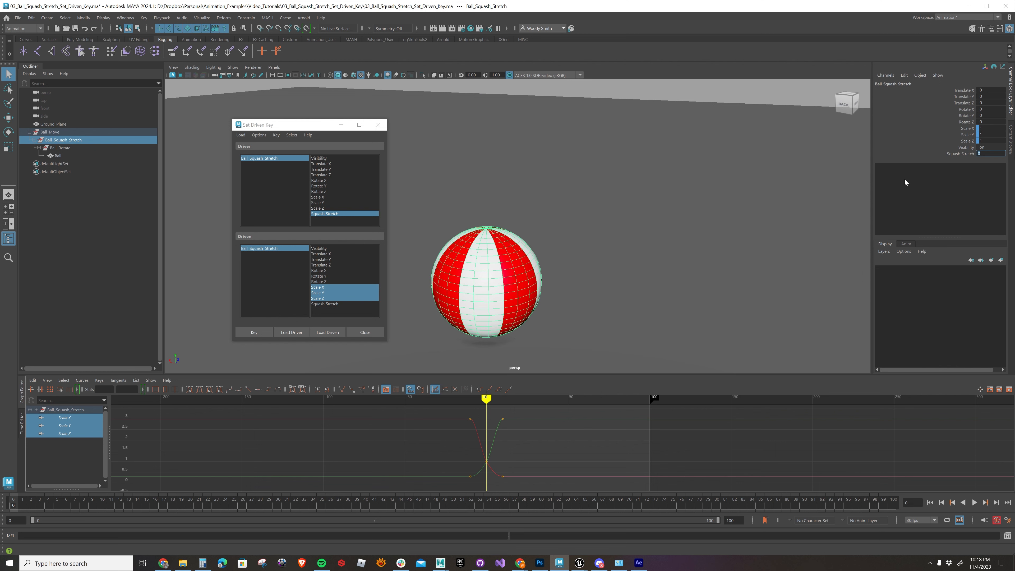
Step: Test the squash by scrubbing Squash Stretch to a negative value, and return the attribute to 0
{"action": "left_click", "coordinate": [957, 154]}
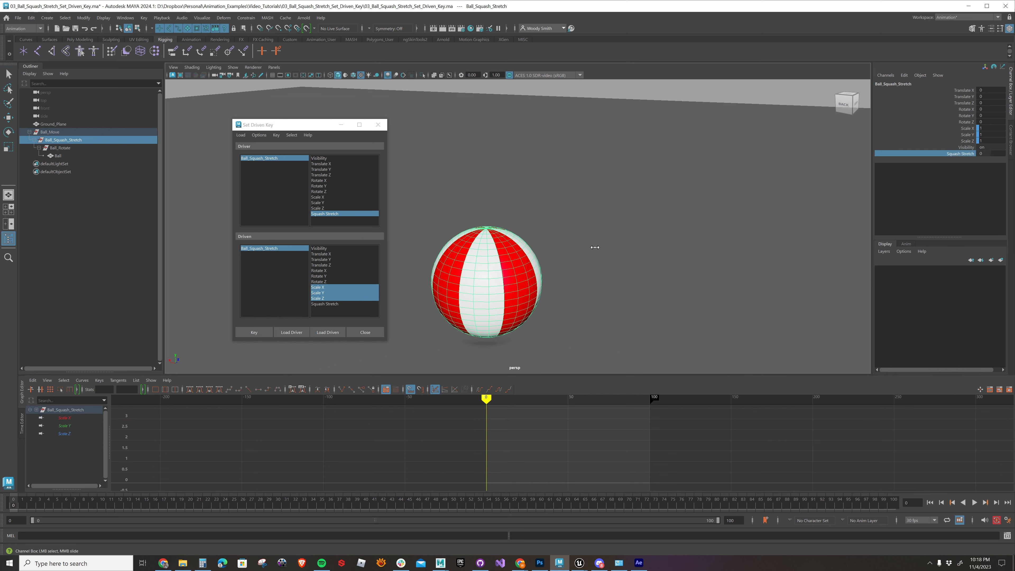
{"action": "mouse_move", "coordinate": [594, 247]}
{"action": "middle_mouse_down"}
{"action": "mouse_move", "coordinate": [623, 247]}
{"action": "mouse_move", "coordinate": [563, 249]}
{"action": "mouse_move", "coordinate": [601, 248]}
{"action": "mouse_move", "coordinate": [575, 249]}
{"action": "middle_mouse_up"}
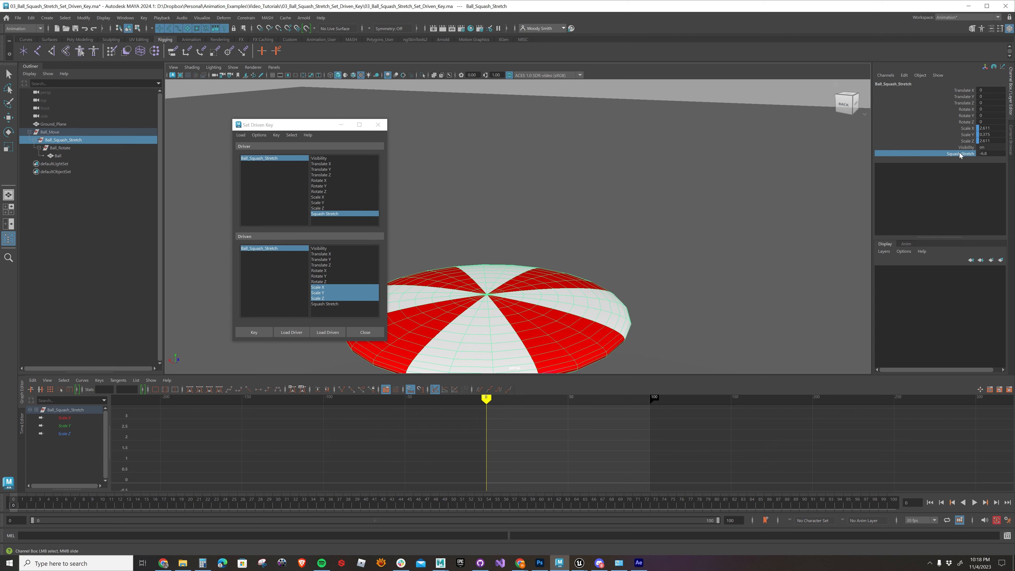
{"action": "double_click", "coordinate": [985, 153]}
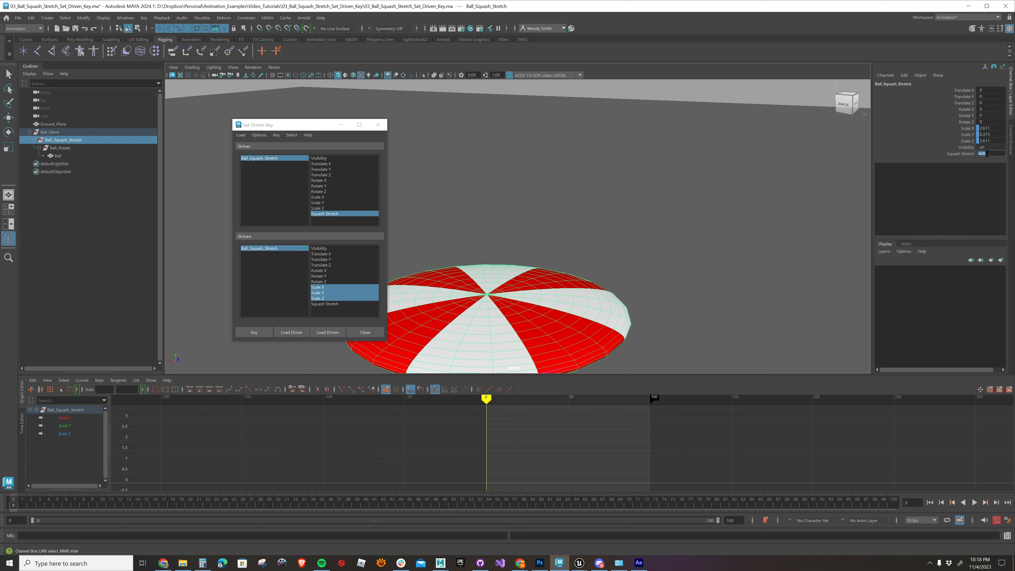
{"action": "type", "text": "0"}
{"action": "key", "text": "Return"}
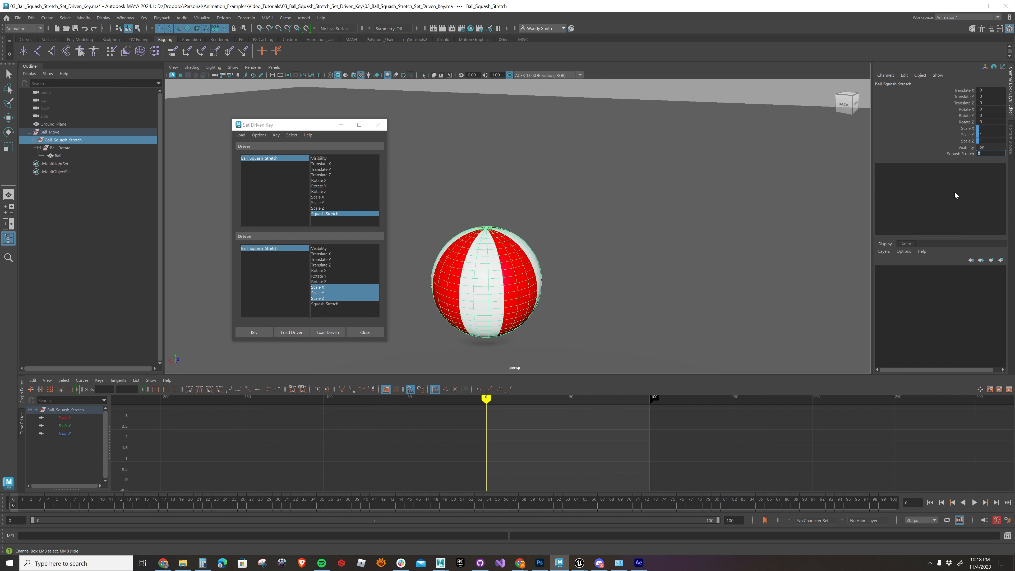
Step: Close the Set Driven Key window and lock the Scale X, Scale Y and Scale Z channels of Ball_Squash_Stretch
{"action": "left_click", "coordinate": [377, 124]}
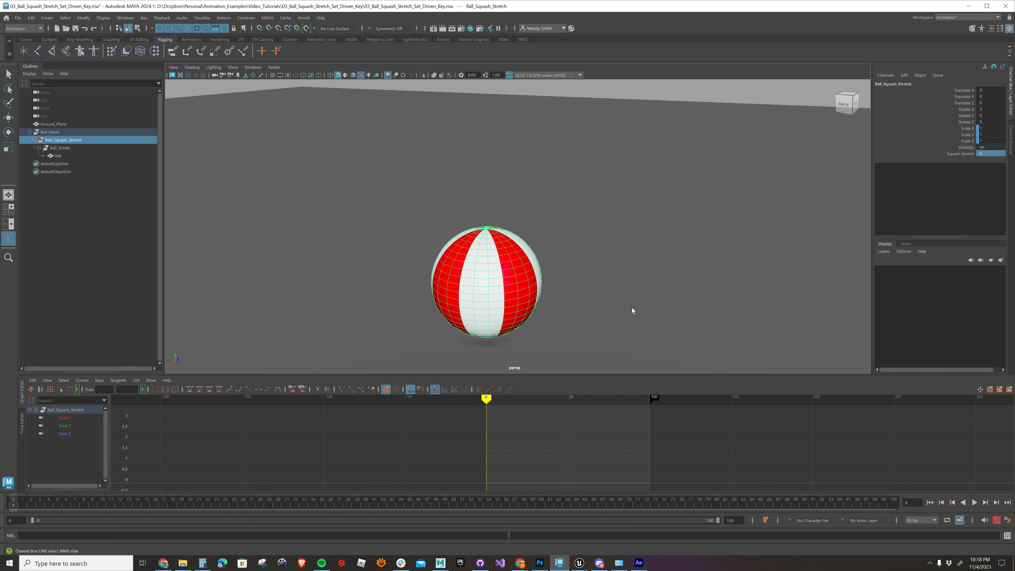
{"action": "left_click_drag", "start_coordinate": [966, 129], "coordinate": [969, 142]}
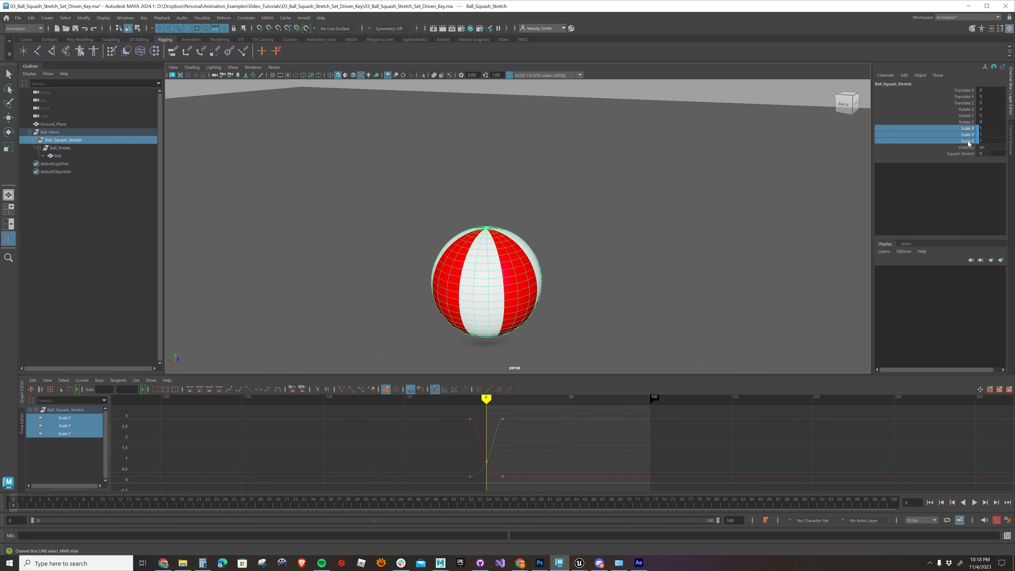
{"action": "right_click", "coordinate": [965, 139]}
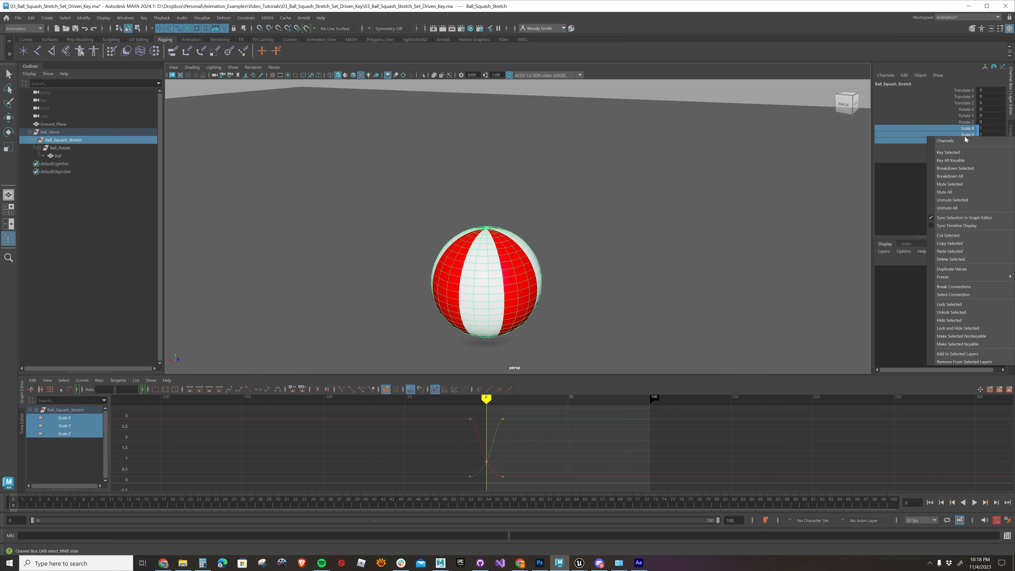
{"action": "left_click", "coordinate": [967, 304]}
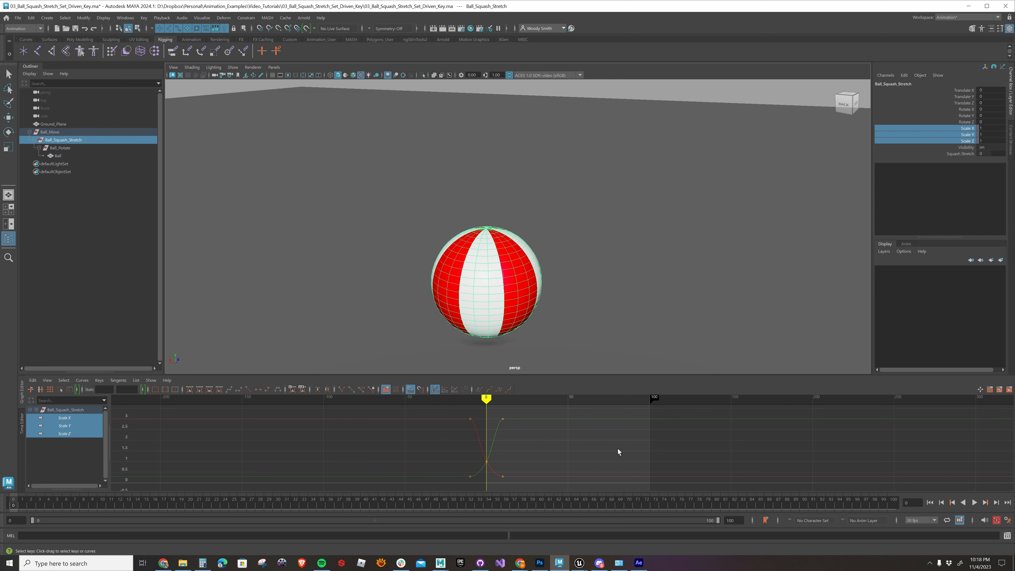
Step: Set all keys on the Scale X, Y and Z curves to linear tangents, and redisplay the three curves to check them
{"action": "left_click_drag", "start_coordinate": [436, 412], "coordinate": [510, 506]}
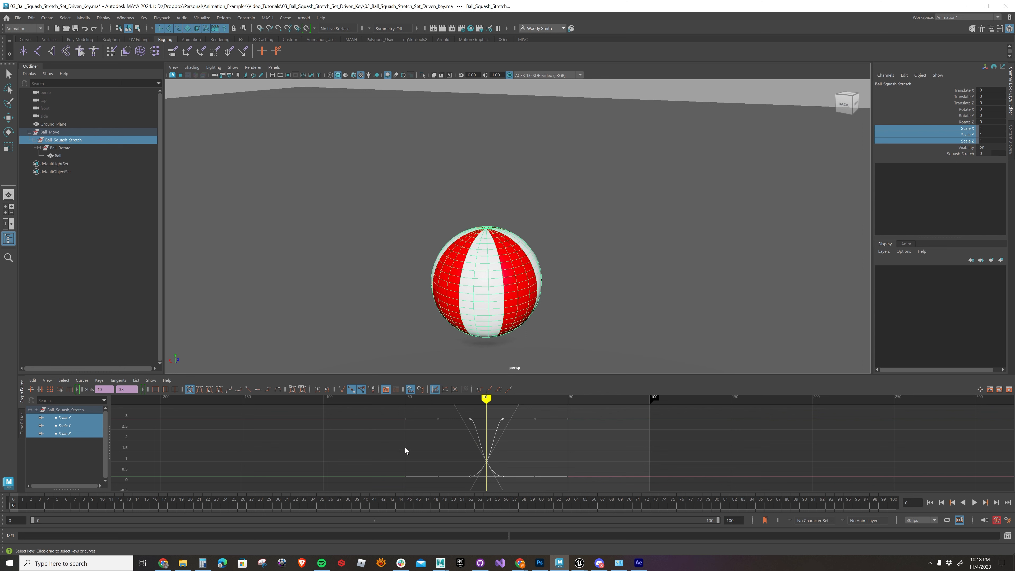
{"action": "left_click", "coordinate": [248, 389]}
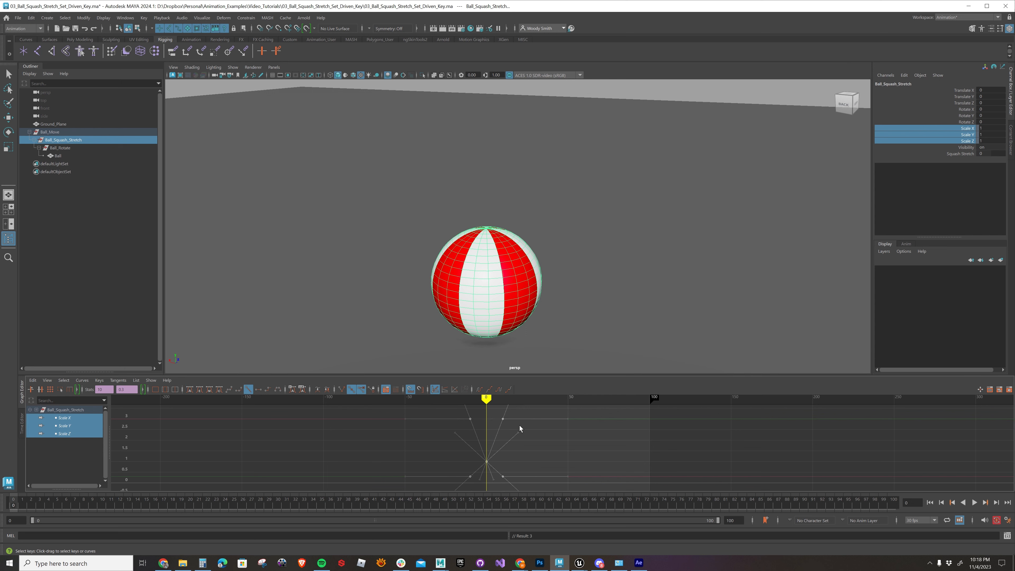
{"action": "left_click", "coordinate": [956, 154]}
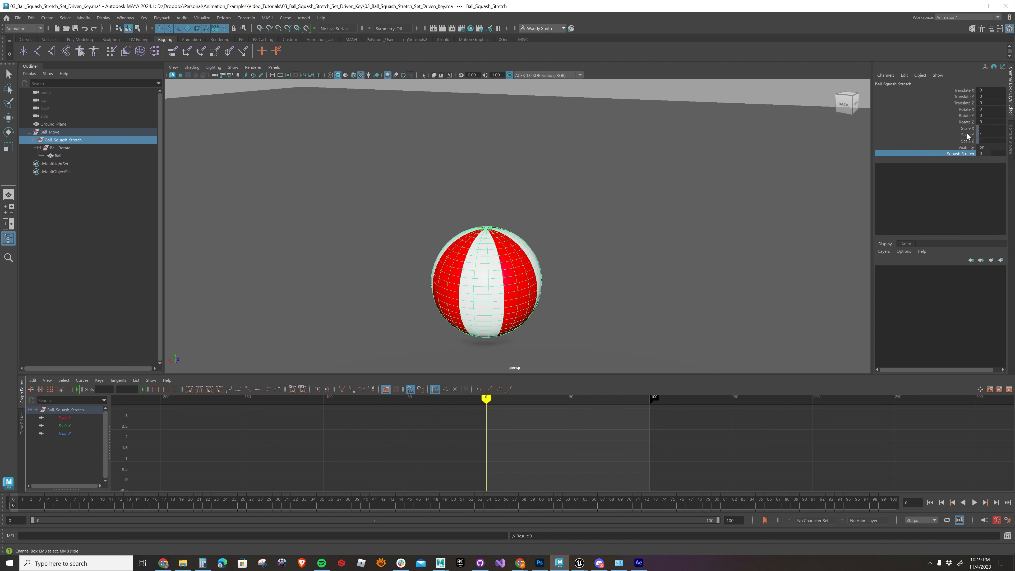
{"action": "left_click", "coordinate": [66, 418]}
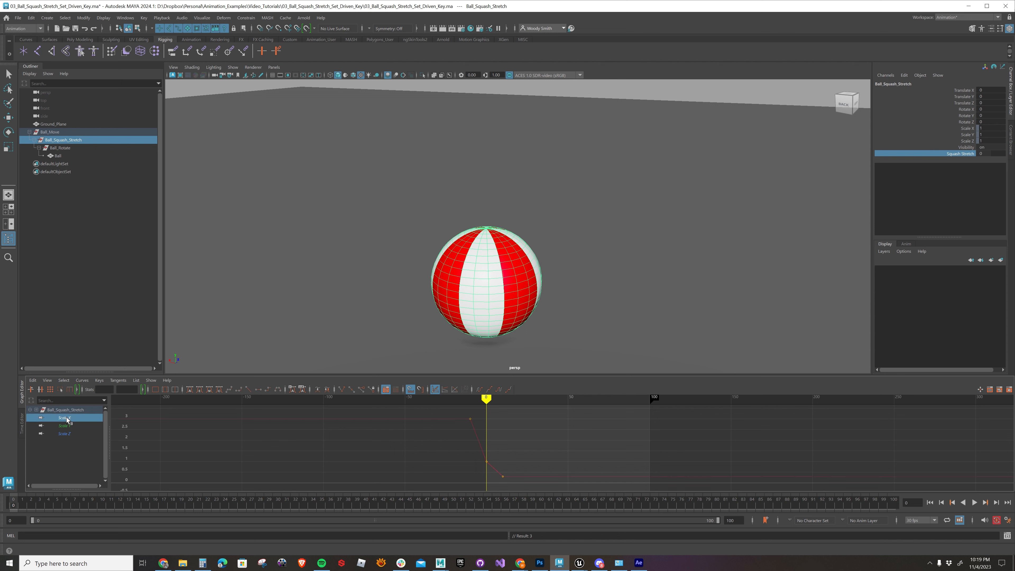
{"action": "left_click", "coordinate": [65, 434], "text": "shift"}
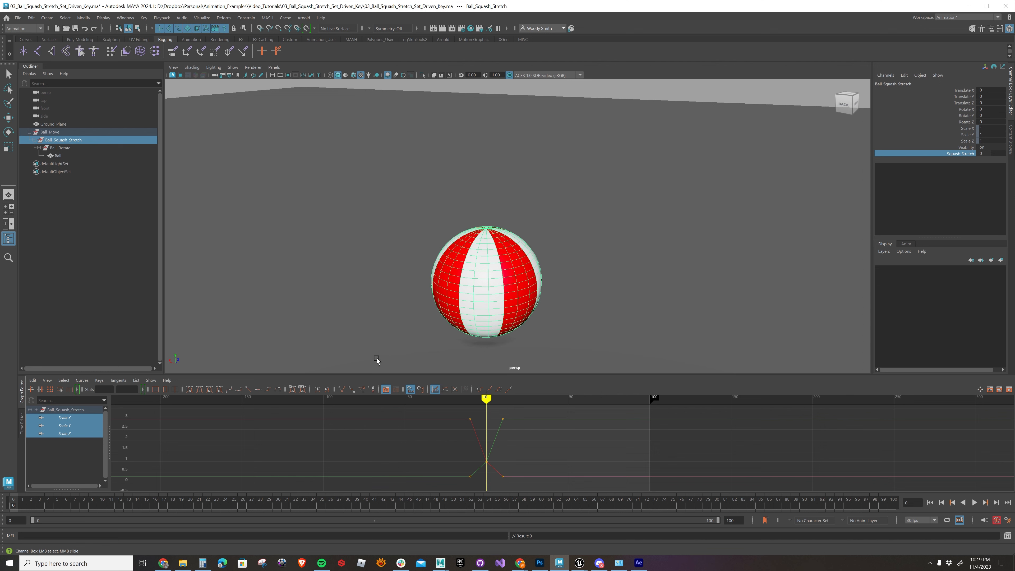
{"action": "key", "text": "alt"}
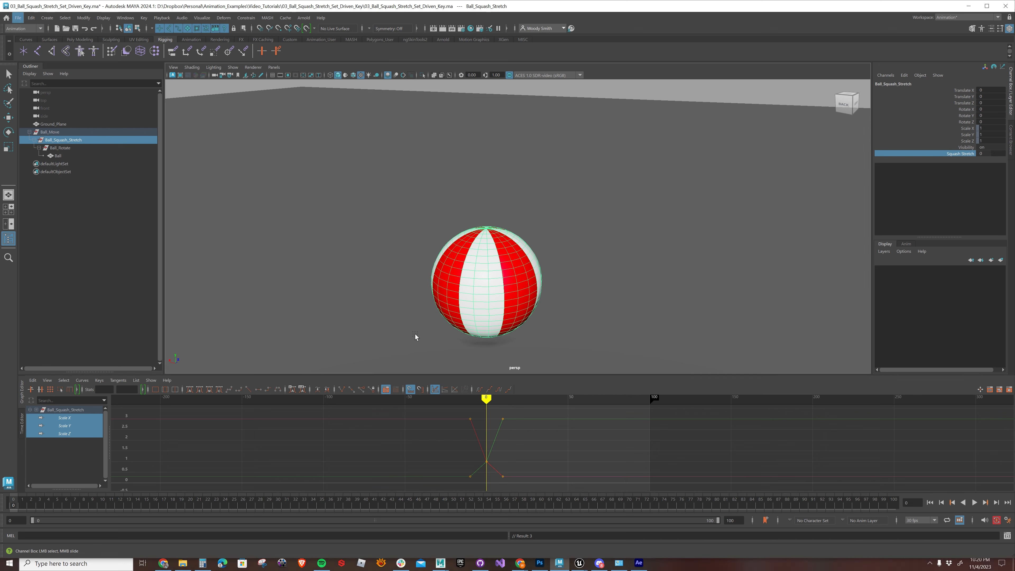